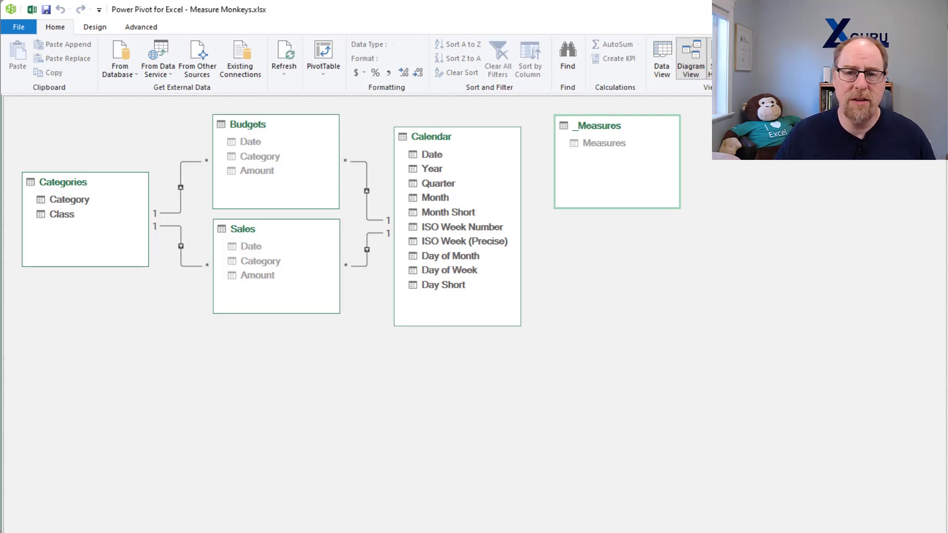
Return from Power Pivot to the Data sheet, where the PivotTable still has no values.
{"action": "key", "text": "alt+Tab"}
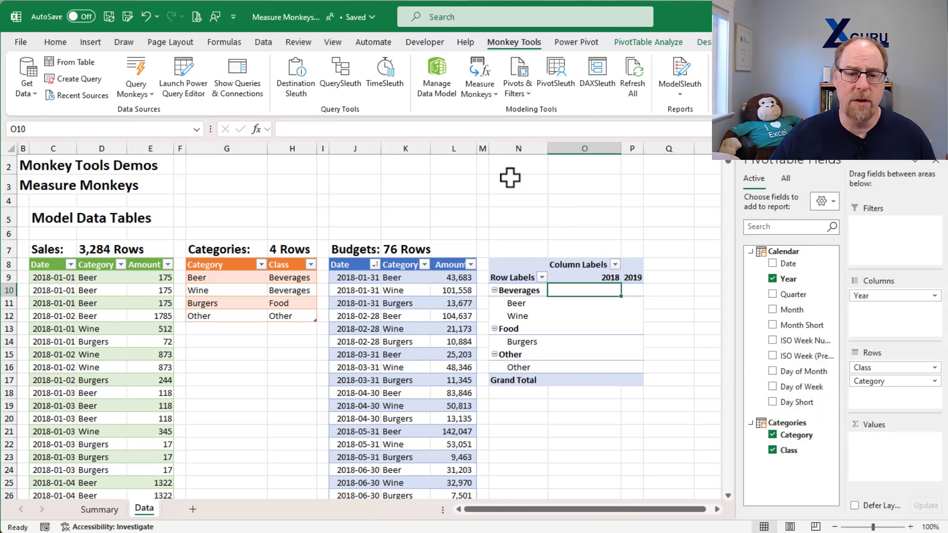
Start a Basic Explicit Measure from Measure Monkeys, move the form aside, and pick the Sales table.
{"action": "left_click", "coordinate": [482, 90]}
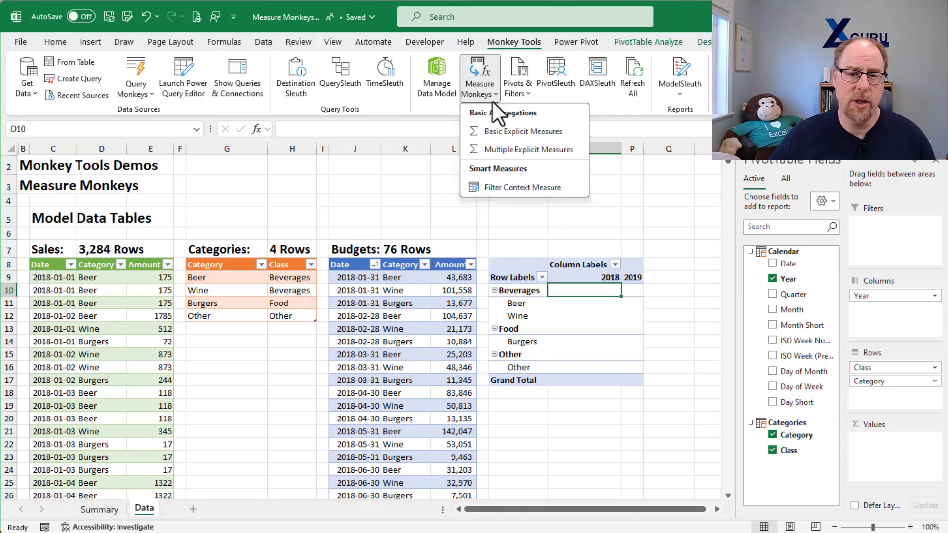
{"action": "left_click", "coordinate": [485, 135]}
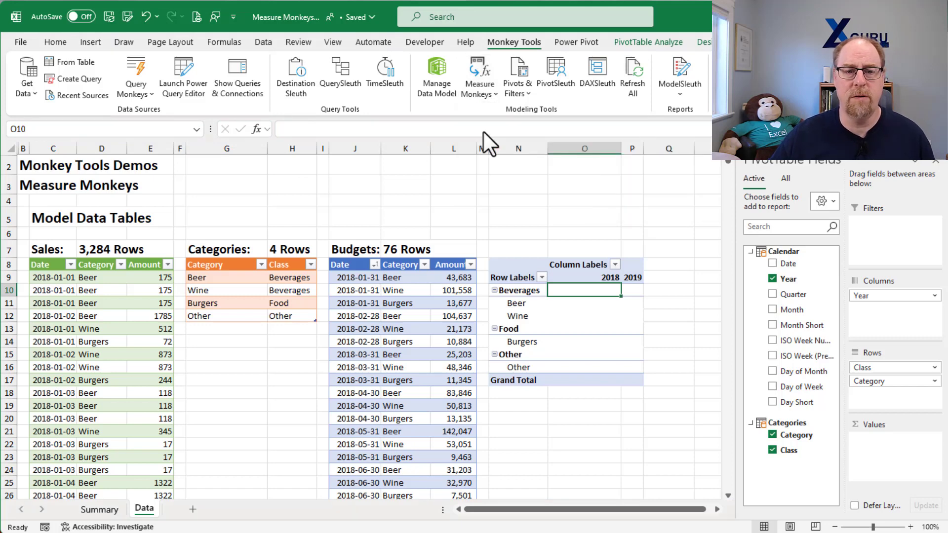
{"action": "left_click_drag", "start_coordinate": [503, 106], "coordinate": [363, 90]}
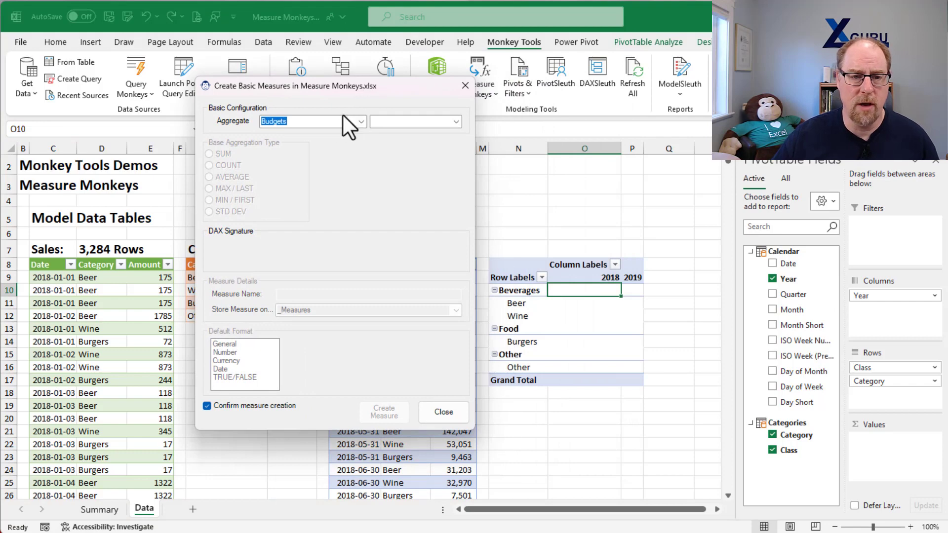
{"action": "left_click", "coordinate": [360, 122]}
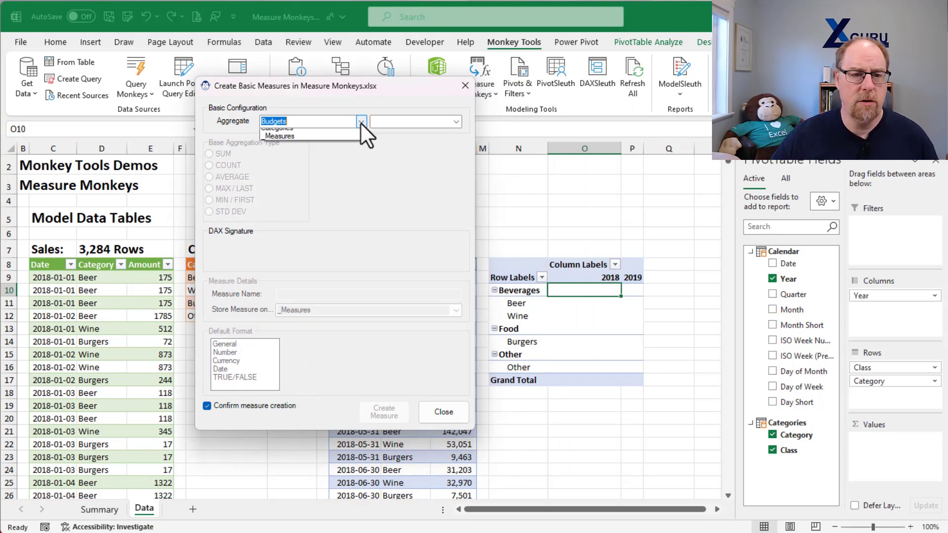
{"action": "left_click", "coordinate": [344, 141]}
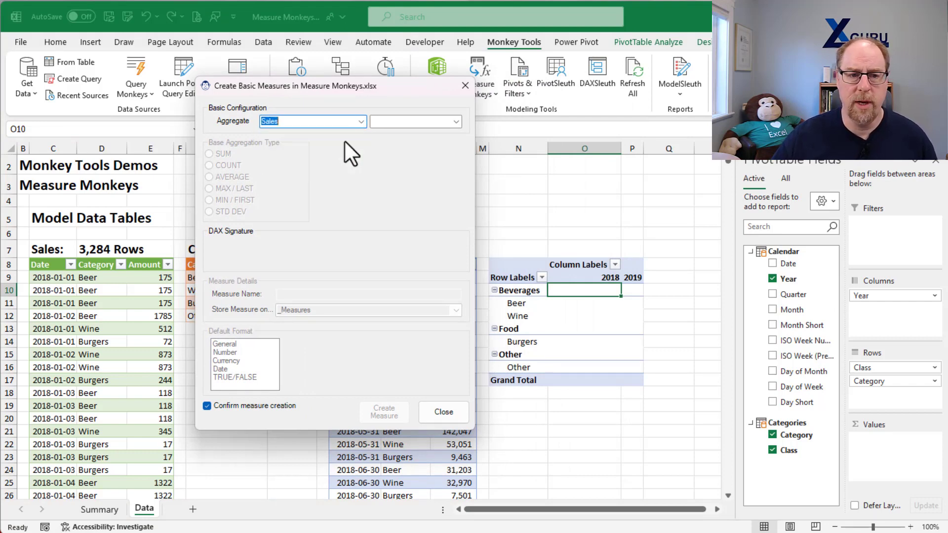
Aggregate Sales Amount, previewing COUNT, AVERAGE, MAX / LAST and STD DEV, then settle on MIN / FIRST.
{"action": "left_click", "coordinate": [456, 122]}
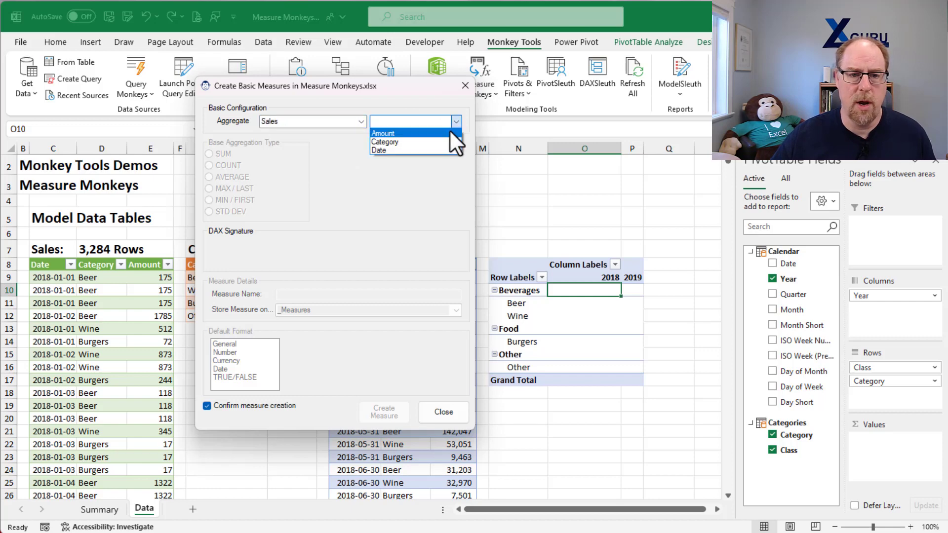
{"action": "left_click", "coordinate": [445, 131]}
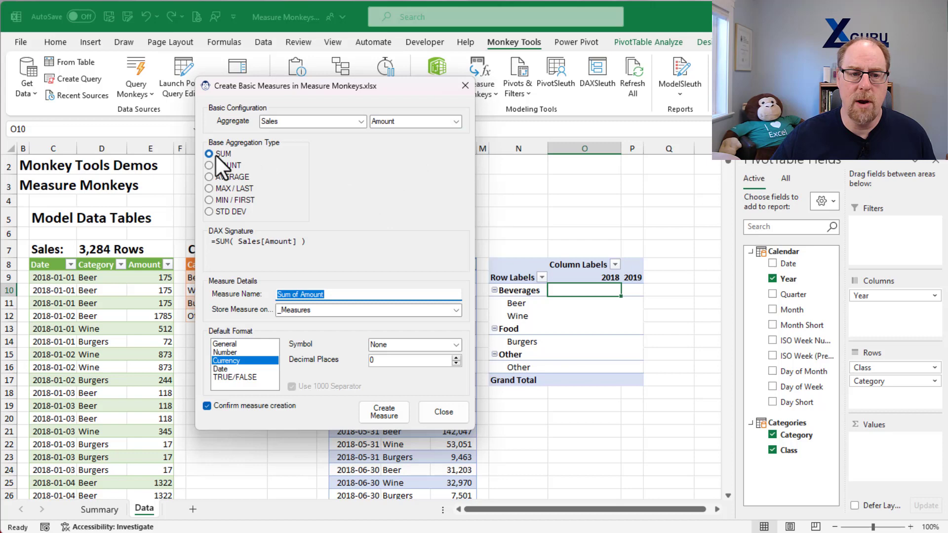
{"action": "left_click", "coordinate": [231, 164]}
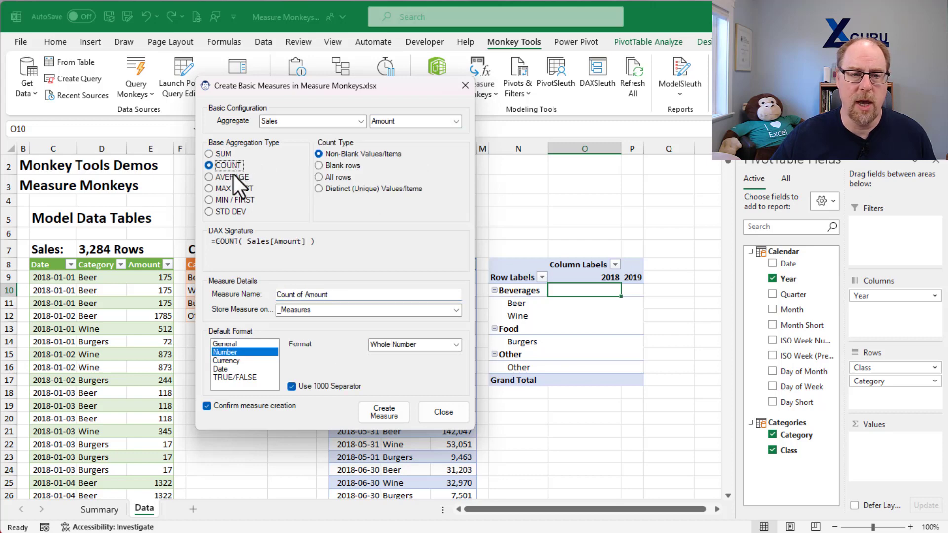
{"action": "left_click", "coordinate": [232, 177]}
{"action": "left_click", "coordinate": [233, 188]}
{"action": "left_click", "coordinate": [234, 200]}
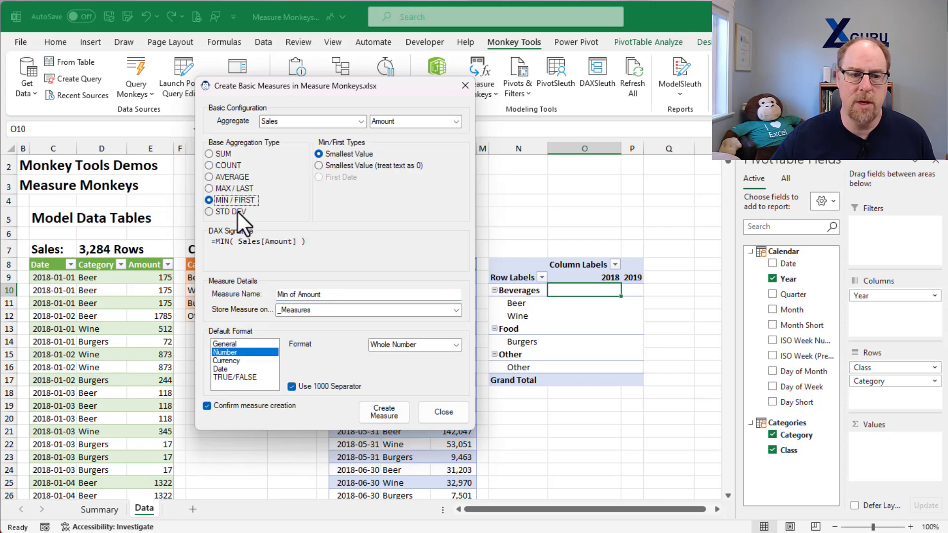
{"action": "left_click", "coordinate": [237, 210]}
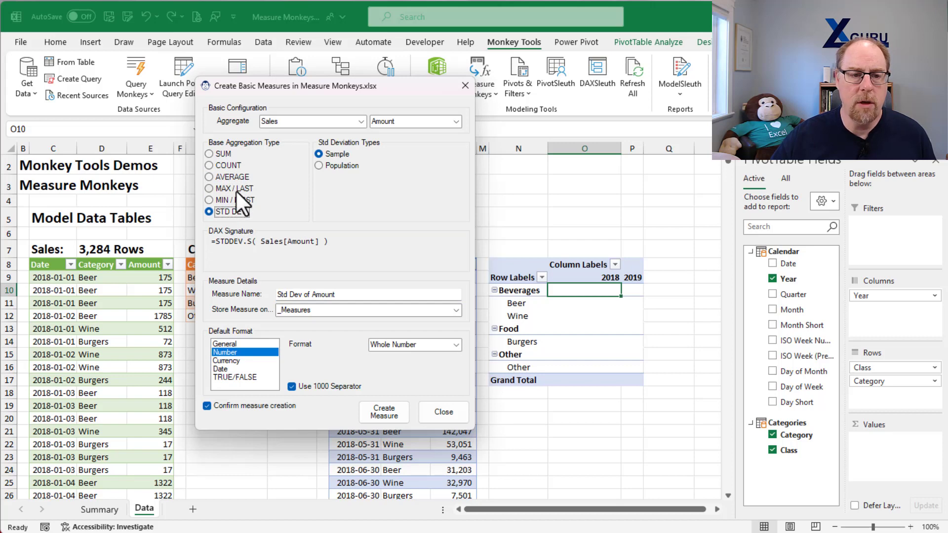
{"action": "left_click", "coordinate": [238, 199]}
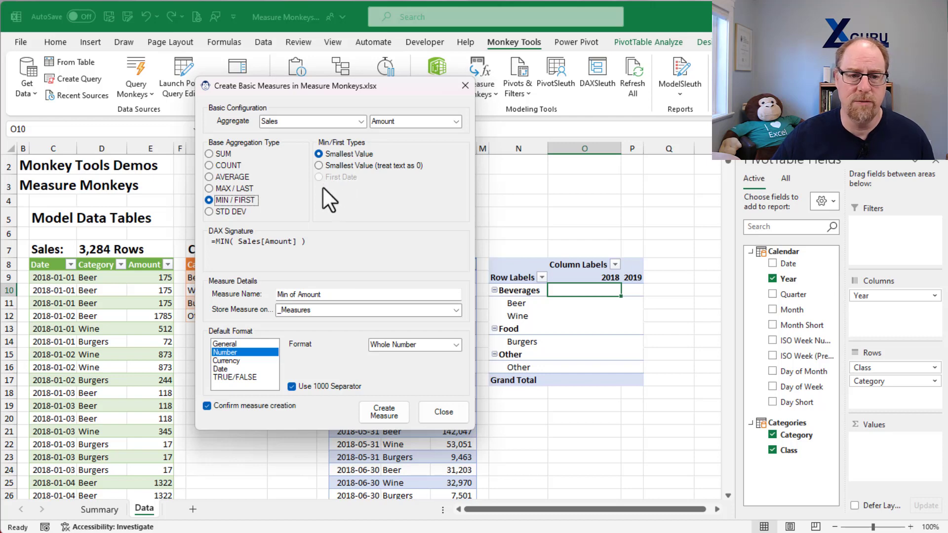
Switch back to SUM and preview Category and Date before returning to the Amount column.
{"action": "left_click", "coordinate": [223, 153]}
{"action": "left_click", "coordinate": [455, 122]}
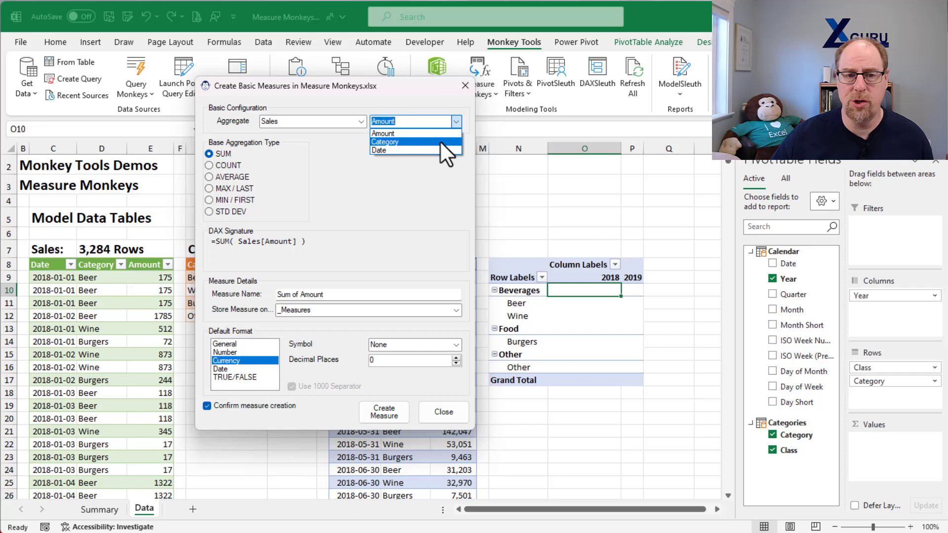
{"action": "left_click", "coordinate": [440, 141]}
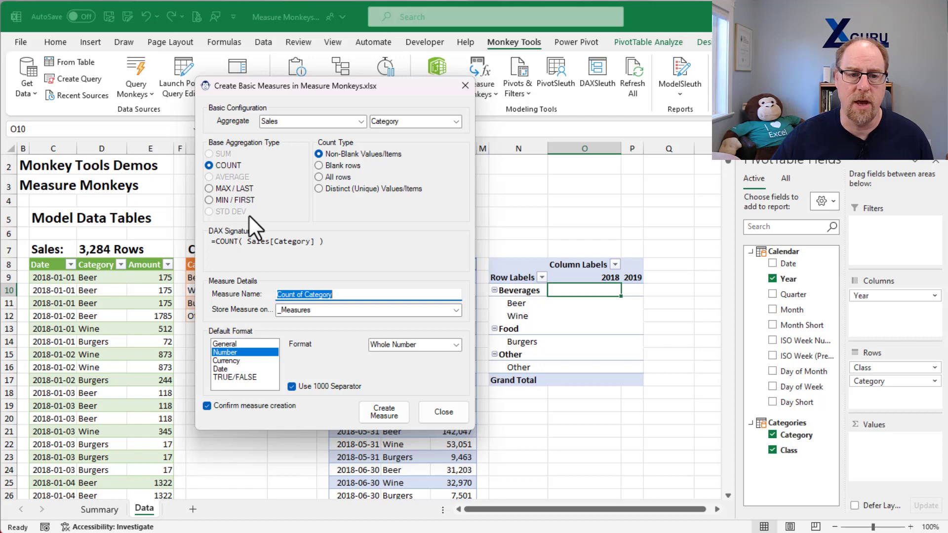
{"action": "left_click", "coordinate": [456, 121]}
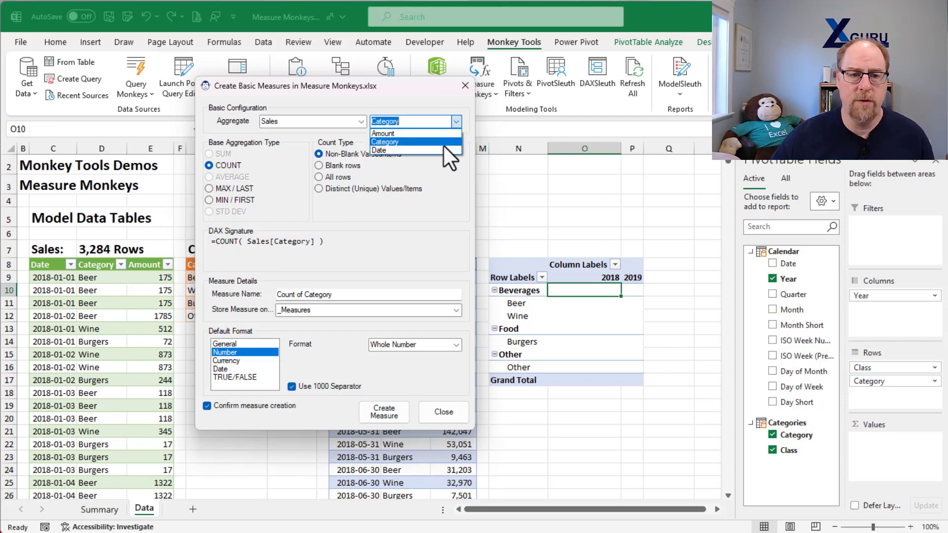
{"action": "left_click", "coordinate": [444, 145]}
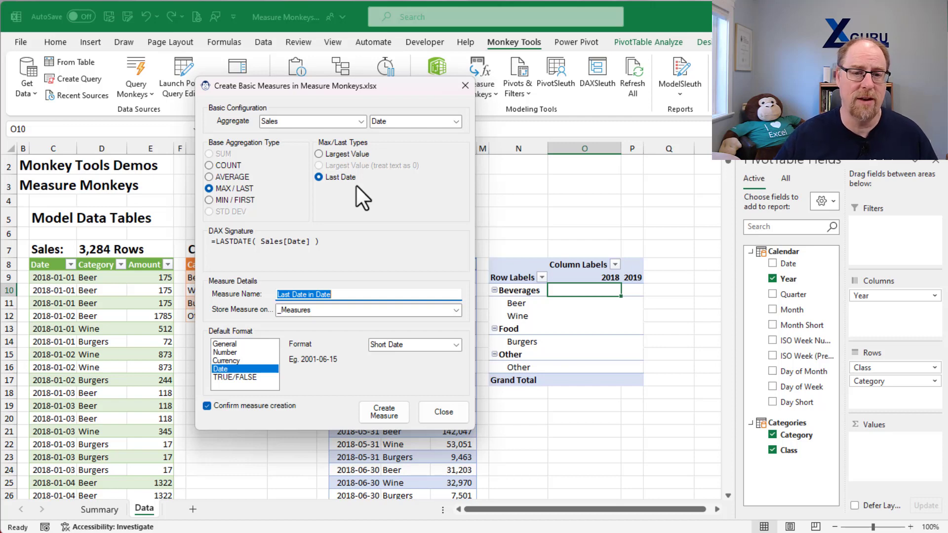
{"action": "left_click", "coordinate": [456, 123]}
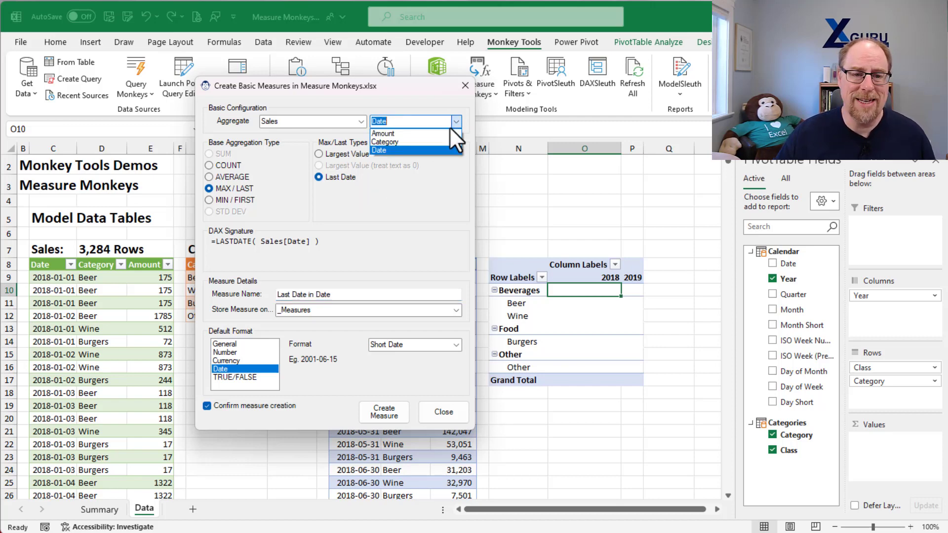
{"action": "left_click", "coordinate": [445, 133]}
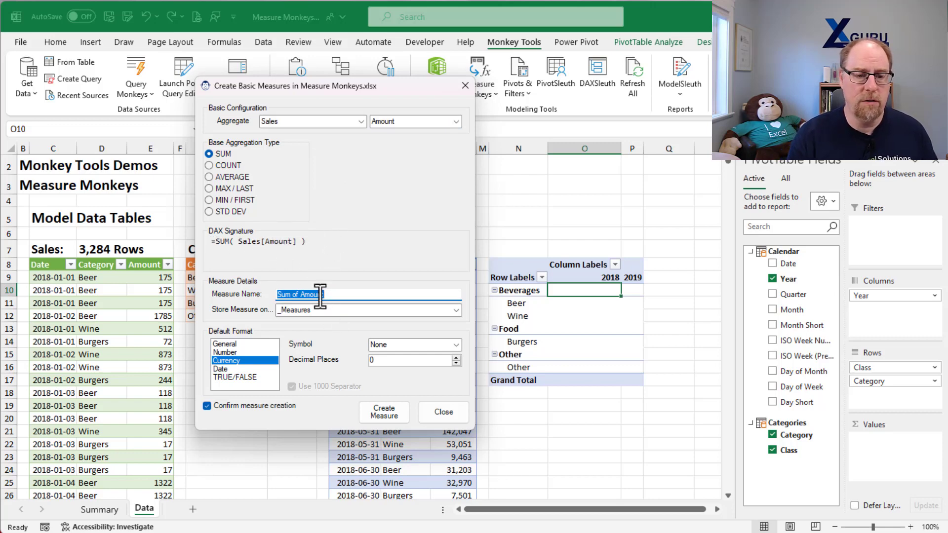
Name the measure 'Sales $' and create it so it fills the PivotTable.
{"action": "type", "text": "Sales $"}
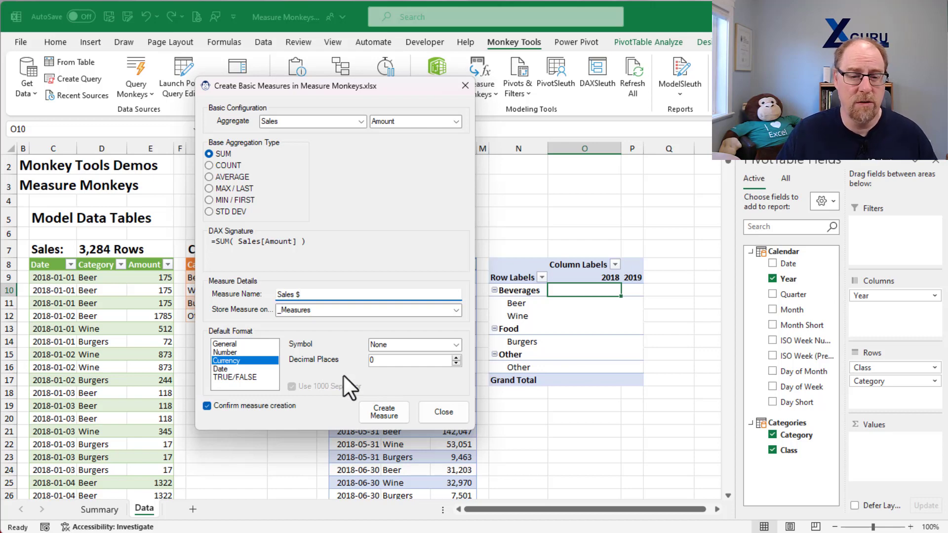
{"action": "left_click", "coordinate": [380, 411]}
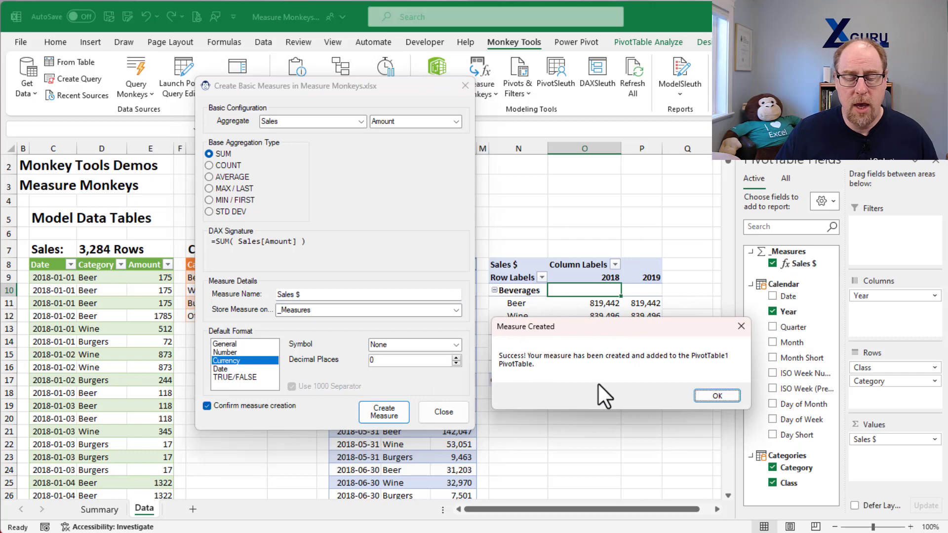
{"action": "left_click", "coordinate": [709, 395]}
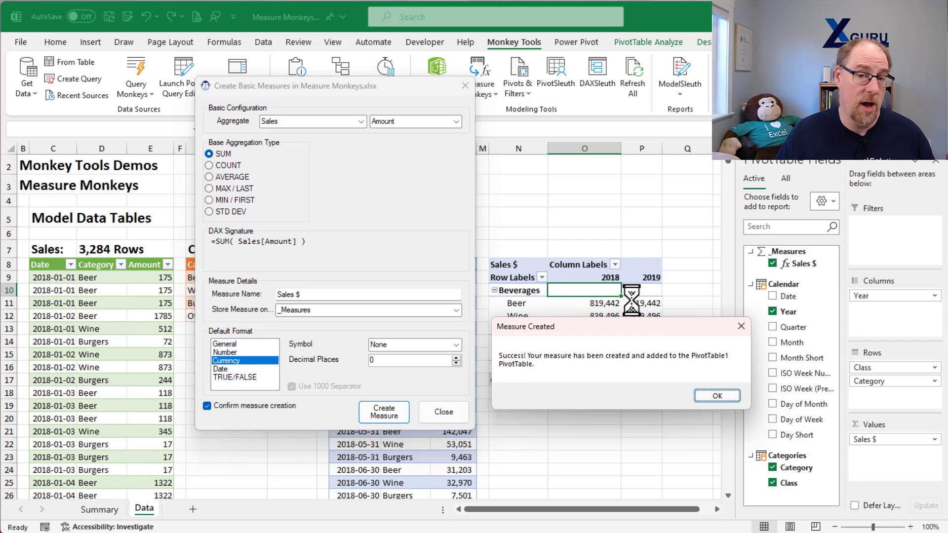
Turn off creation confirmations and create a 'Budget $' measure summing Budgets Amount.
{"action": "left_click", "coordinate": [709, 397]}
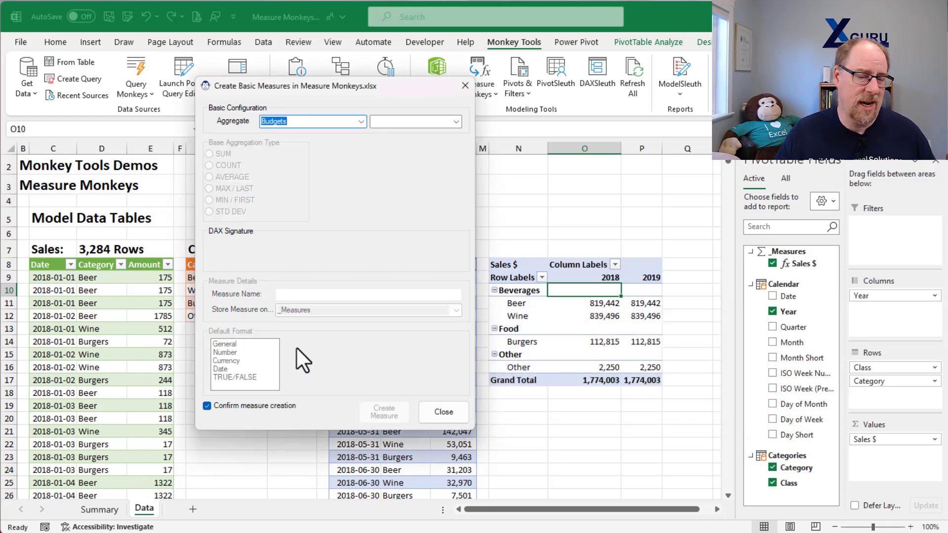
{"action": "left_click", "coordinate": [207, 406]}
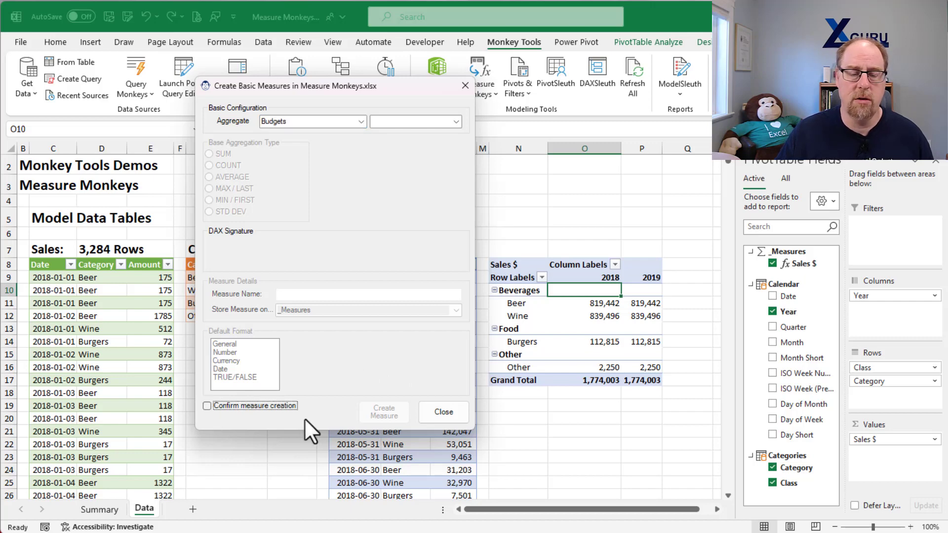
{"action": "left_click", "coordinate": [455, 122]}
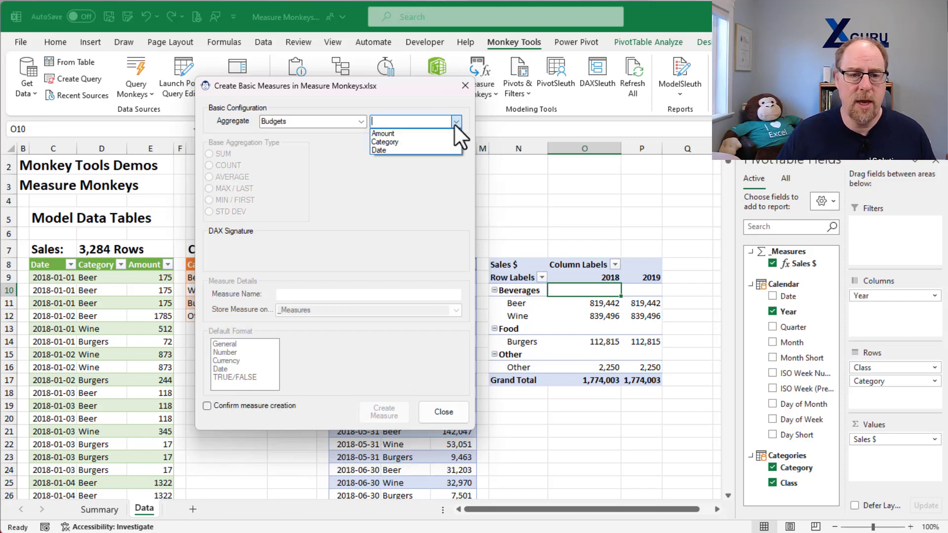
{"action": "left_click", "coordinate": [443, 132]}
{"action": "type", "text": "B"}
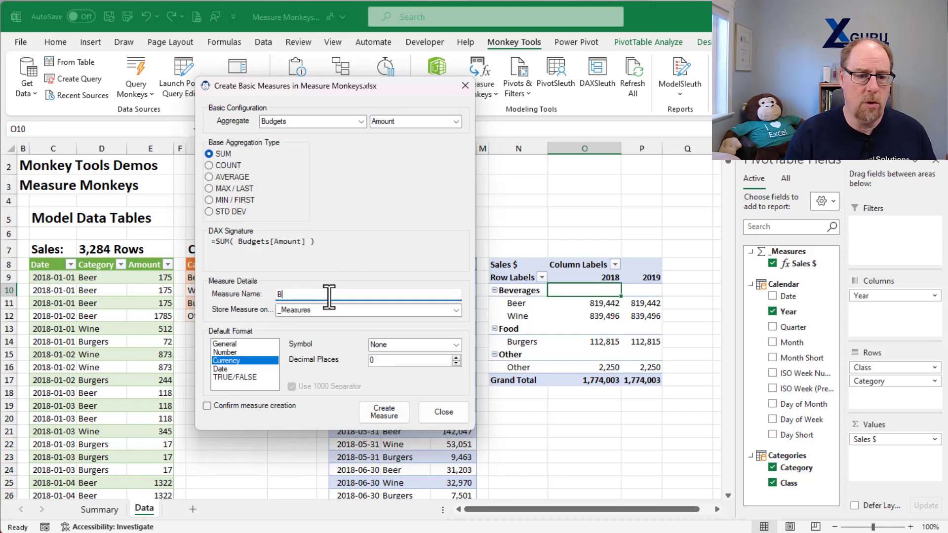
{"action": "type", "text": "udget $"}
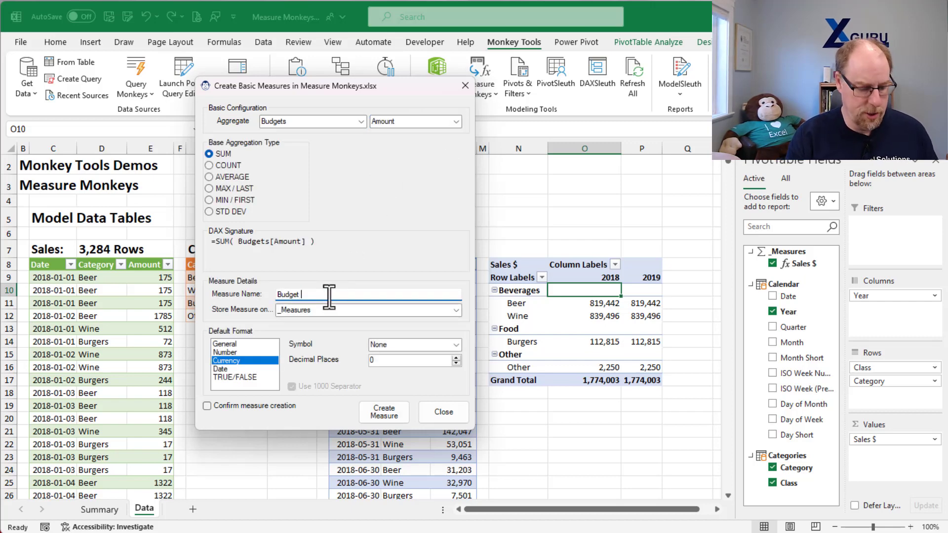
{"action": "left_click", "coordinate": [383, 413]}
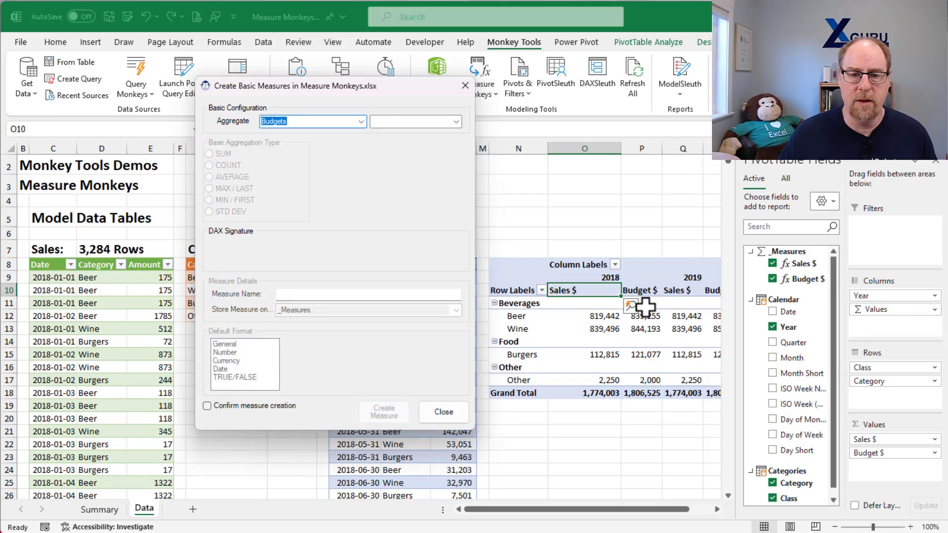
{"action": "mouse_move", "coordinate": [625, 332]}
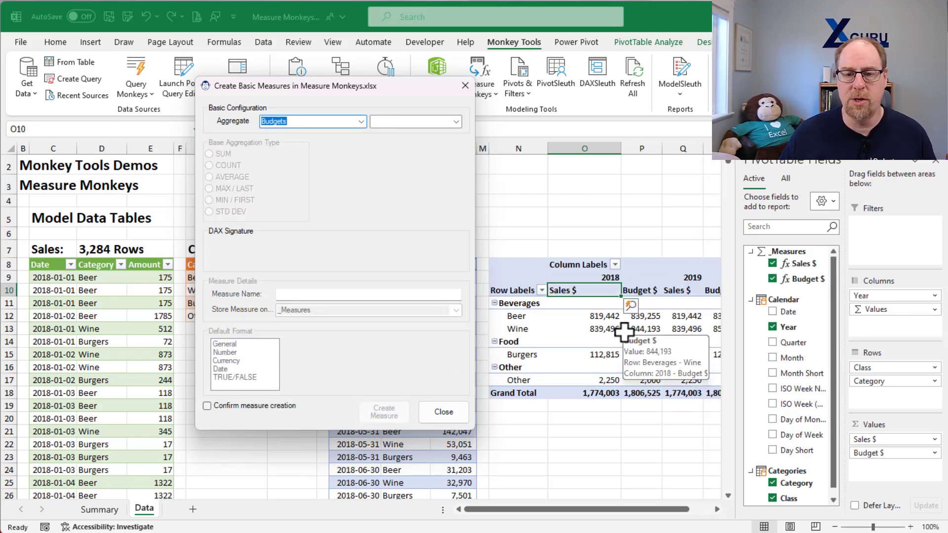
Close the Create Basic Measures dialog to show Sales $ and Budget $ by year.
{"action": "left_click", "coordinate": [442, 411]}
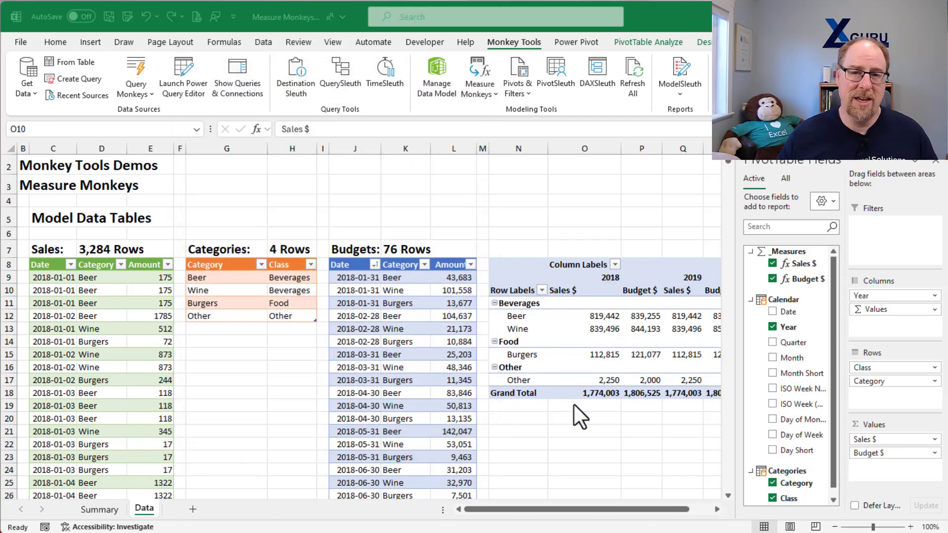